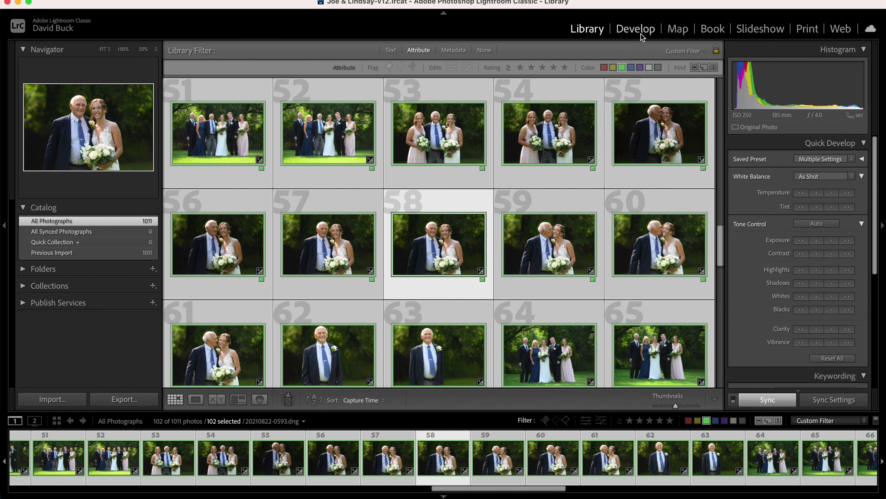
# Switch to the Develop module to edit the selected wedding photo.
pyautogui.click(639, 29)
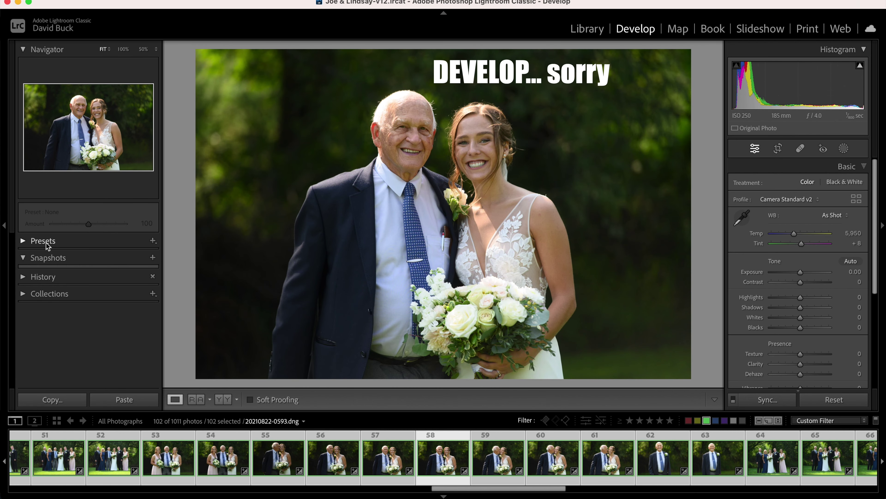
# Show the presets list and set Shadows +53, Whites -36, Blacks +33, Highlights -27.
pyautogui.click(24, 240)
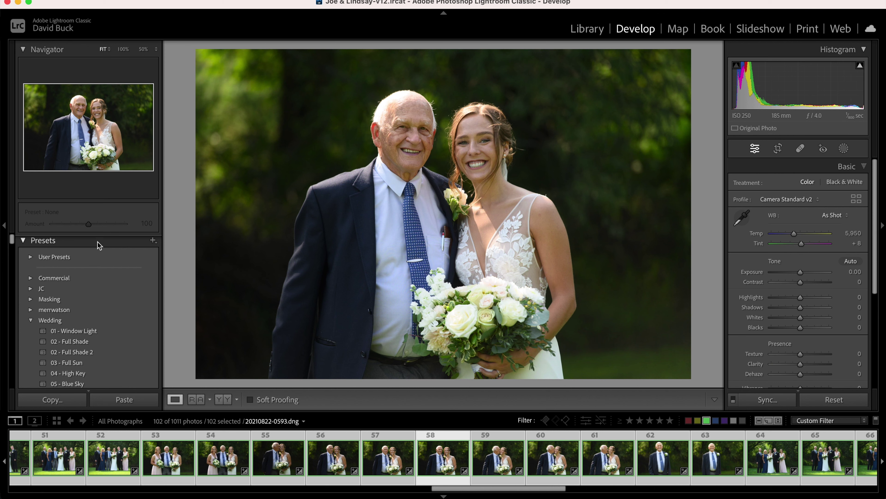
pyautogui.scroll(-1, 804, 289)
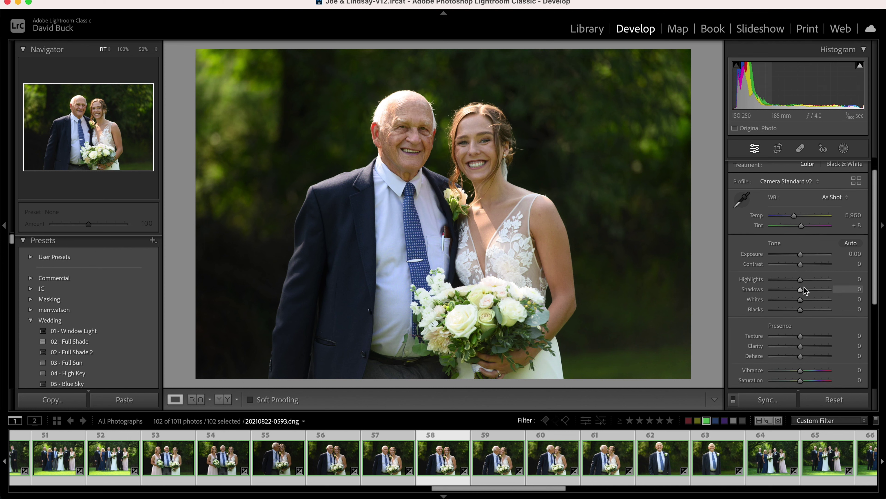
pyautogui.keyDown('shift'); pyautogui.doubleClick(813, 290); pyautogui.keyUp('shift')
pyautogui.keyDown('shift'); pyautogui.doubleClick(799, 300); pyautogui.keyUp('shift')
pyautogui.keyDown('shift'); pyautogui.doubleClick(808, 309); pyautogui.keyUp('shift')
pyautogui.keyDown('shift'); pyautogui.doubleClick(800, 279); pyautogui.keyUp('shift')
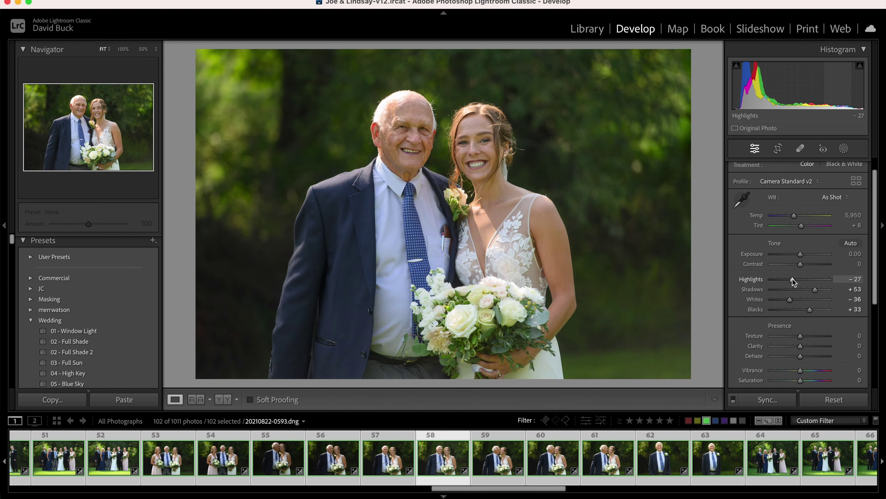
# Brighten Exposure to +1.05, then undo the trial tone adjustments.
pyautogui.keyDown('shift'); pyautogui.doubleClick(806, 255); pyautogui.keyUp('shift')
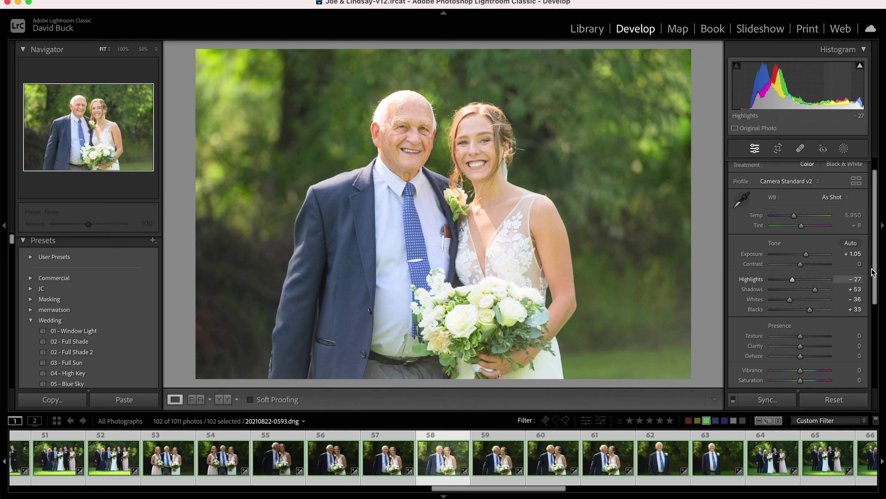
pyautogui.press('super+z')
pyautogui.press('super+z')
pyautogui.press('super+z')
pyautogui.press('super+z')
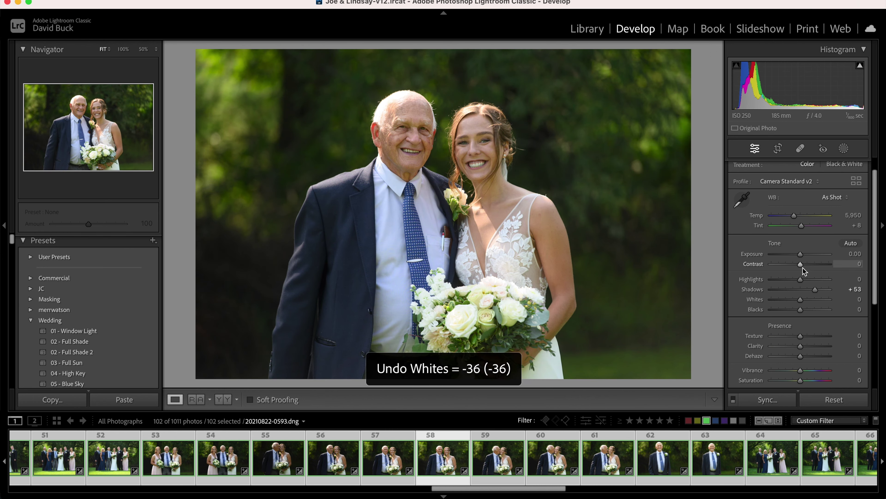
pyautogui.press('super+z')
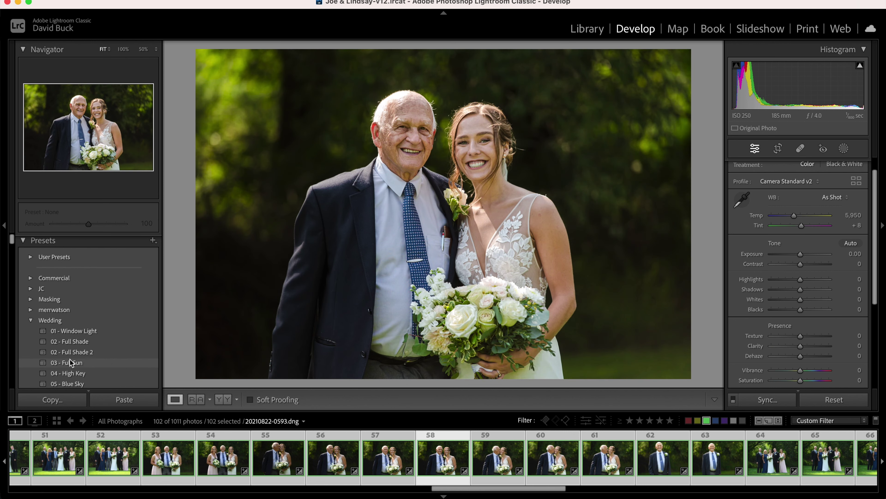
# Scroll through the Wedding preset list to preview its presets.
pyautogui.scroll(-1, 73, 373)
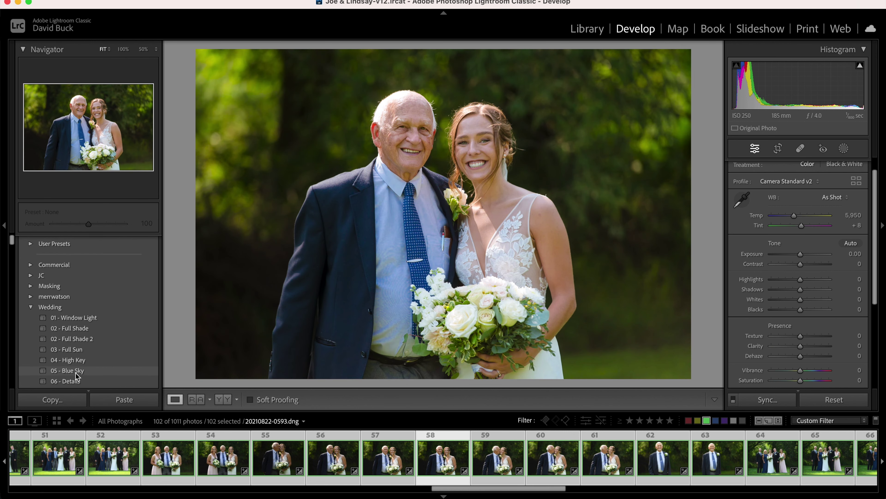
pyautogui.scroll(-2, 76, 376)
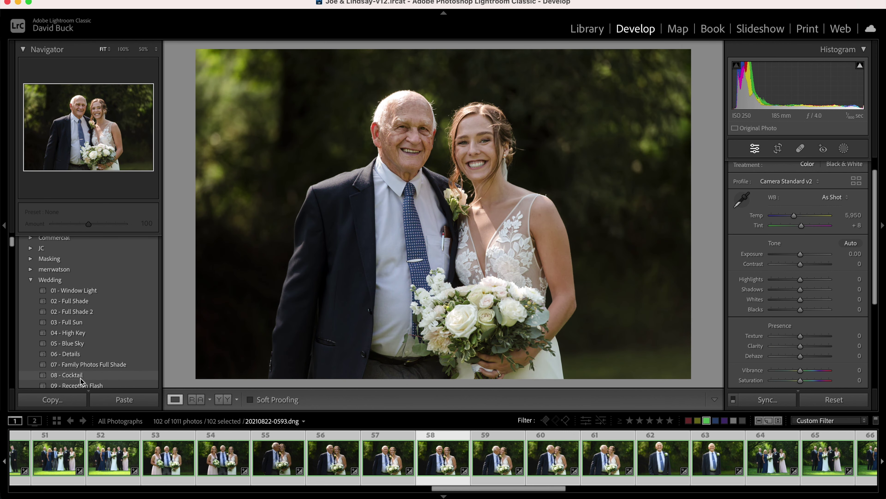
pyautogui.scroll(-1, 82, 382)
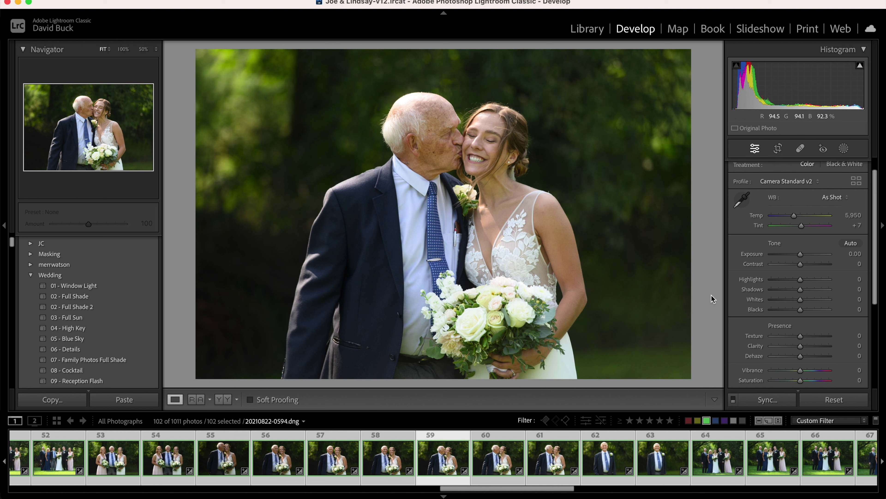
# Set Highlights +24 and saturation Green +25, Aqua +35, Blue +35, Purple +41, Magenta +34.
pyautogui.moveTo(801, 279); pyautogui.dragTo(799, 310)
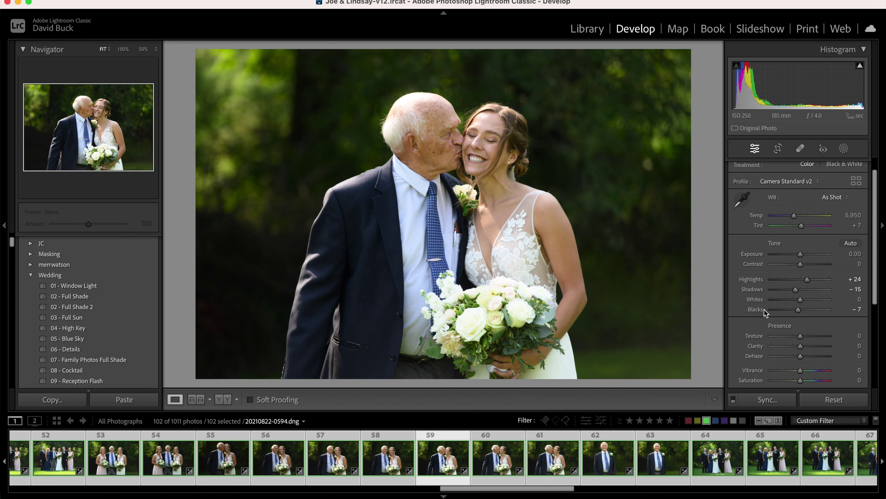
pyautogui.scroll(-10, 796, 265)
pyautogui.click(812, 235)
pyautogui.click(816, 244)
pyautogui.click(816, 255)
pyautogui.click(818, 265)
pyautogui.click(816, 274)
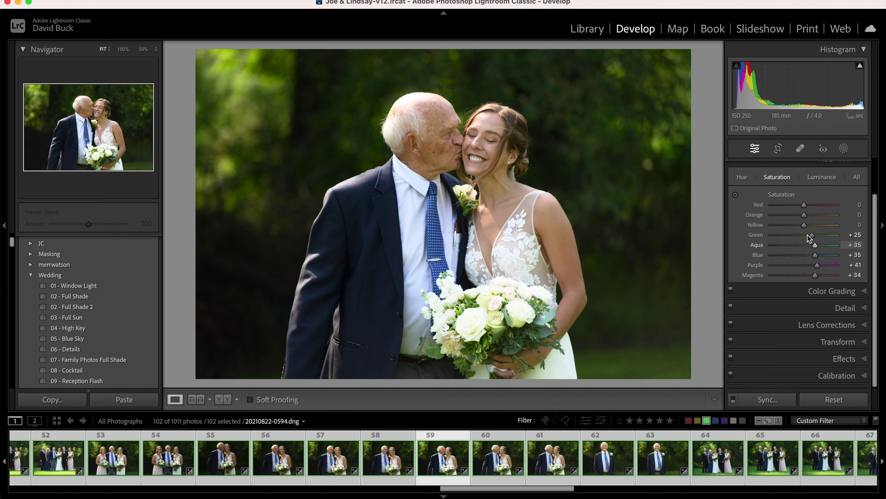
# Add a Tone Curve point and pull it slightly down in the shadows.
pyautogui.scroll(6, 771, 290)
pyautogui.moveTo(770, 293); pyautogui.dragTo(771, 293)
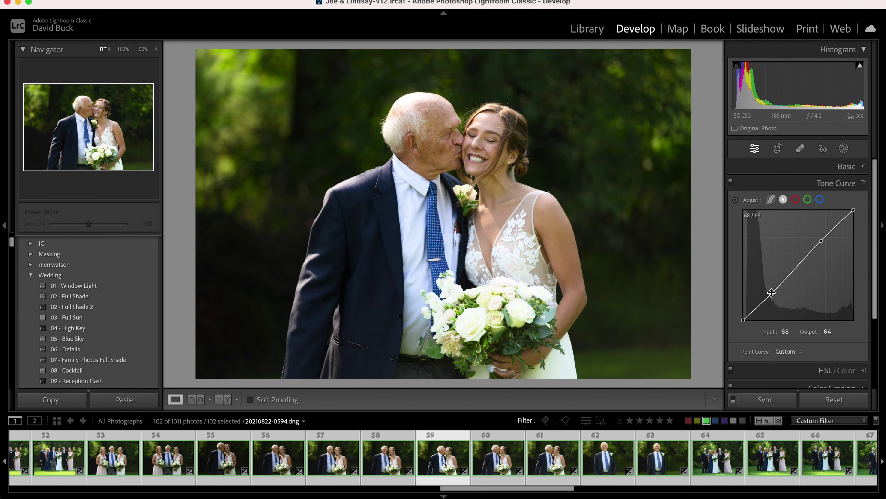
pyautogui.scroll(3, 112, 256)
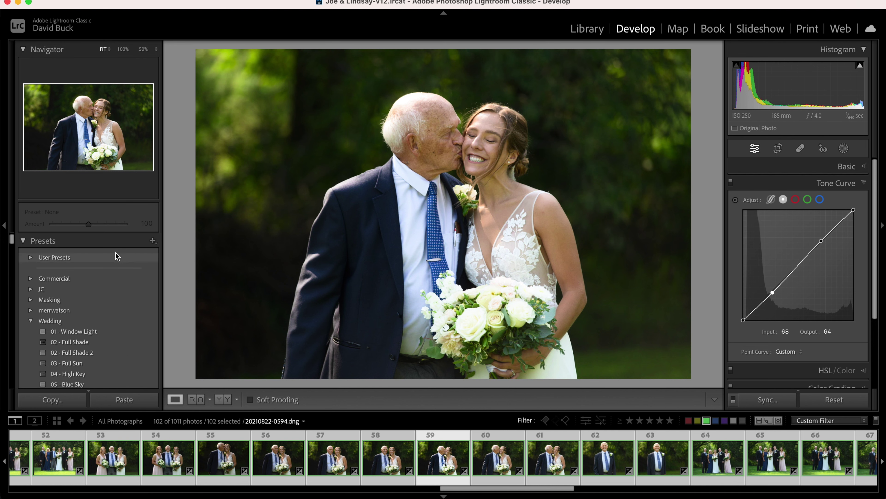
pyautogui.click(153, 240)
# Save a develop preset named 'Balancing' inside a new 'People' preset group.
pyautogui.click(165, 253)
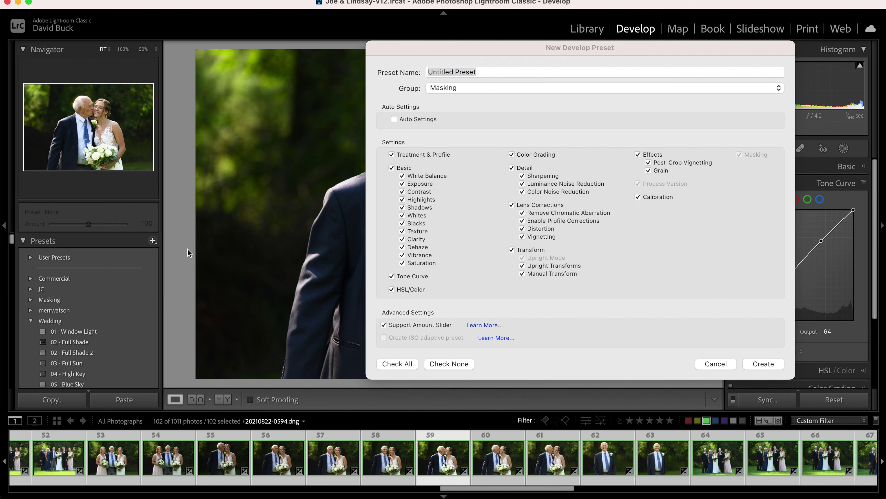
pyautogui.write('Balancing')
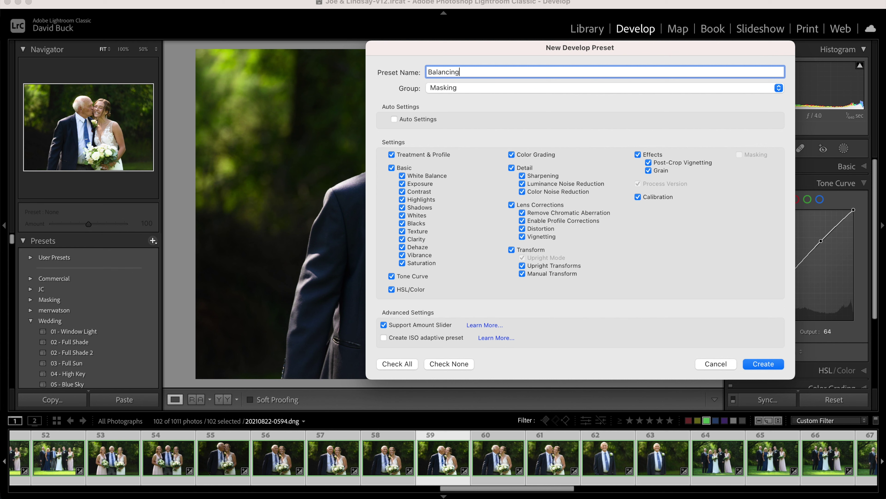
pyautogui.click(515, 87)
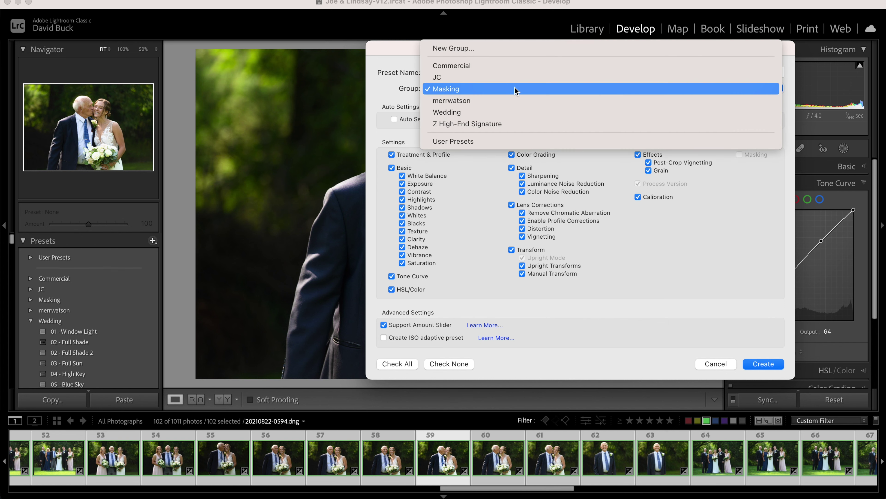
pyautogui.click(476, 47)
pyautogui.write('People')
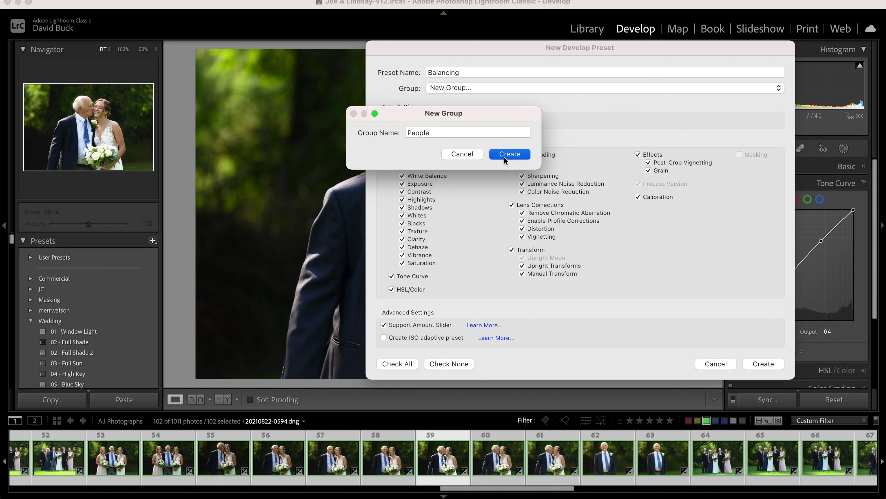
pyautogui.click(504, 156)
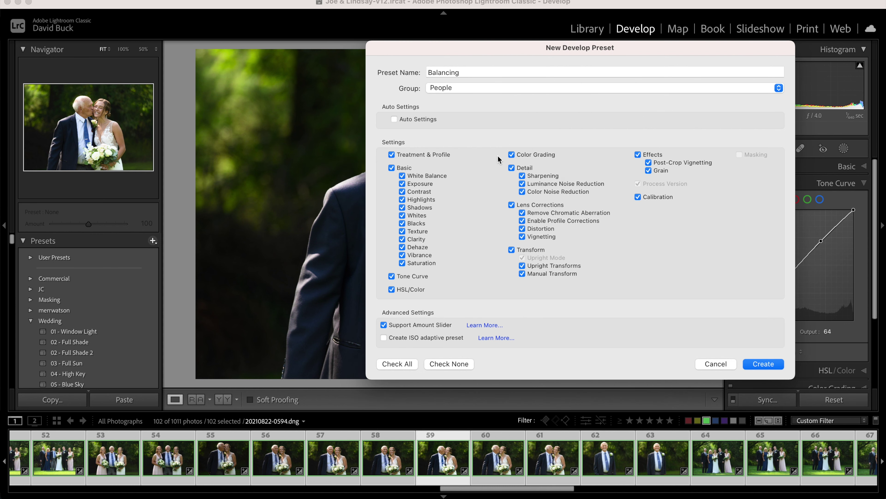
pyautogui.click(753, 365)
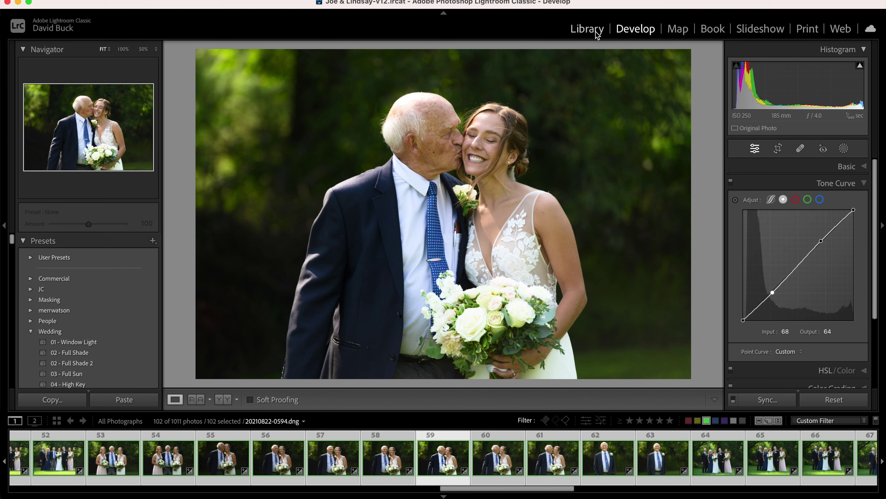
# In the Library grid, shrink the thumbnails and select all 102 photos.
pyautogui.click(594, 32)
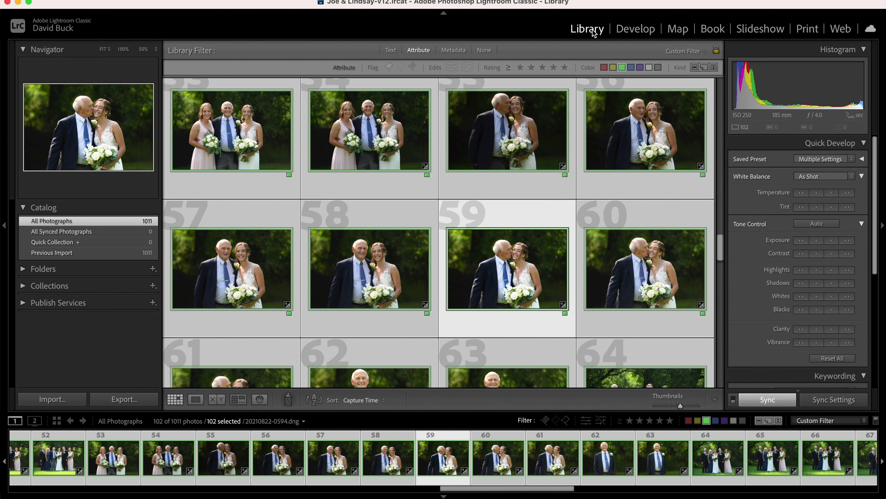
pyautogui.press('super+shift+d')
pyautogui.click(669, 406)
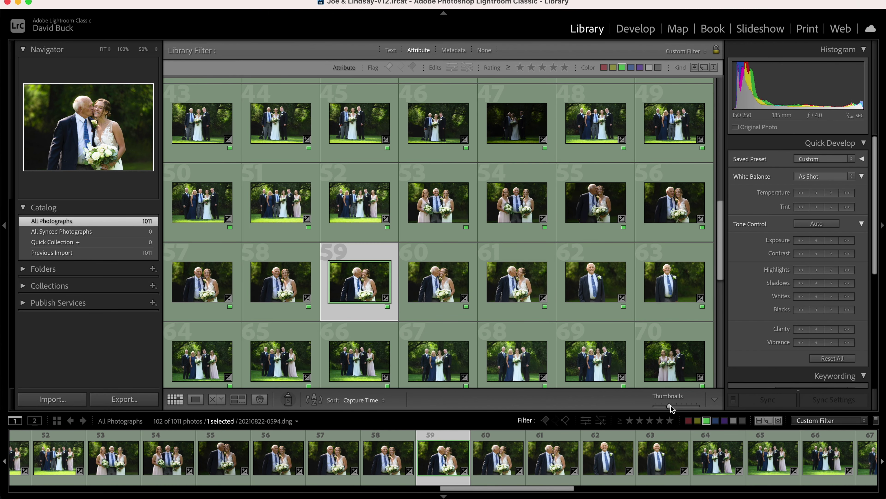
pyautogui.press('super+a')
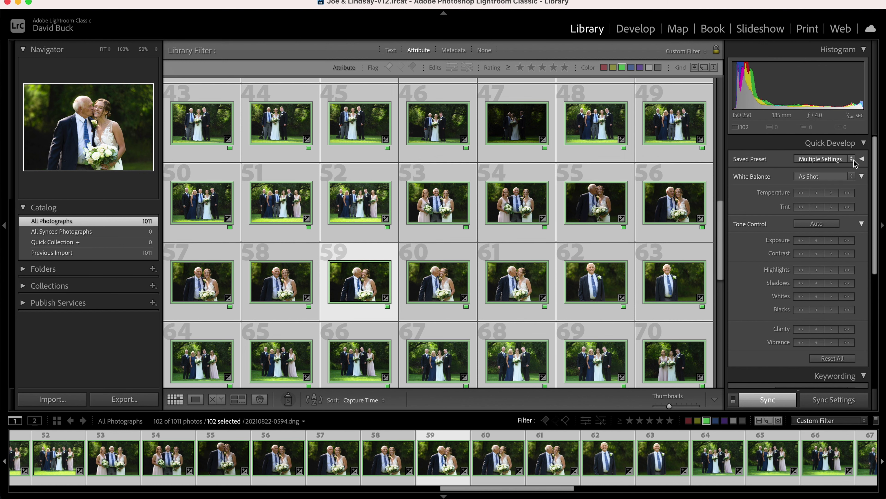
# Apply the People > Balancing preset through Quick Develop's Saved Preset list.
pyautogui.click(852, 160)
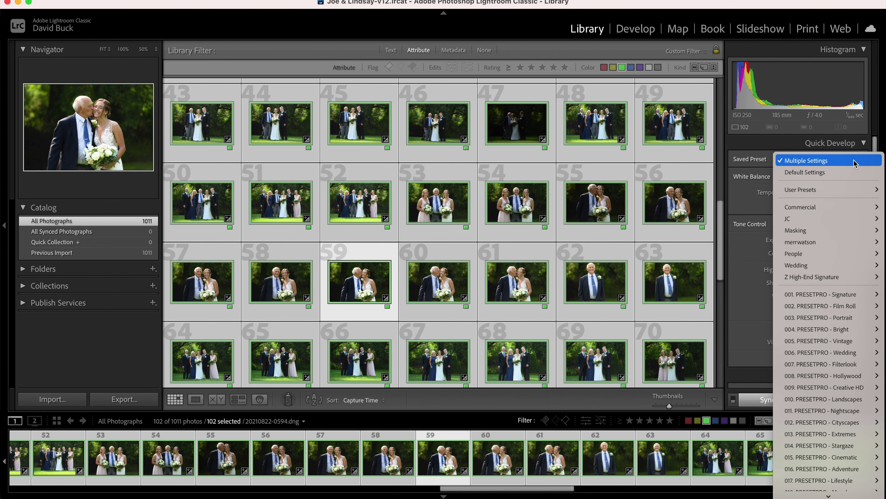
pyautogui.moveTo(836, 255)
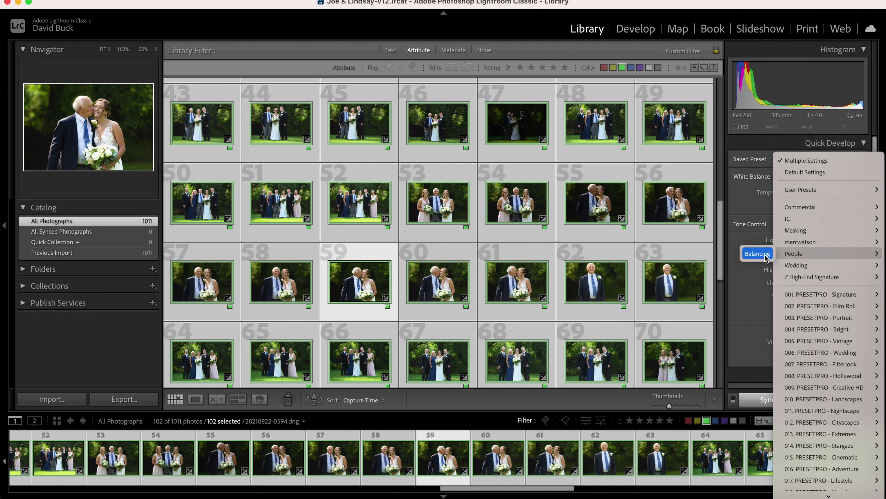
pyautogui.click(757, 253)
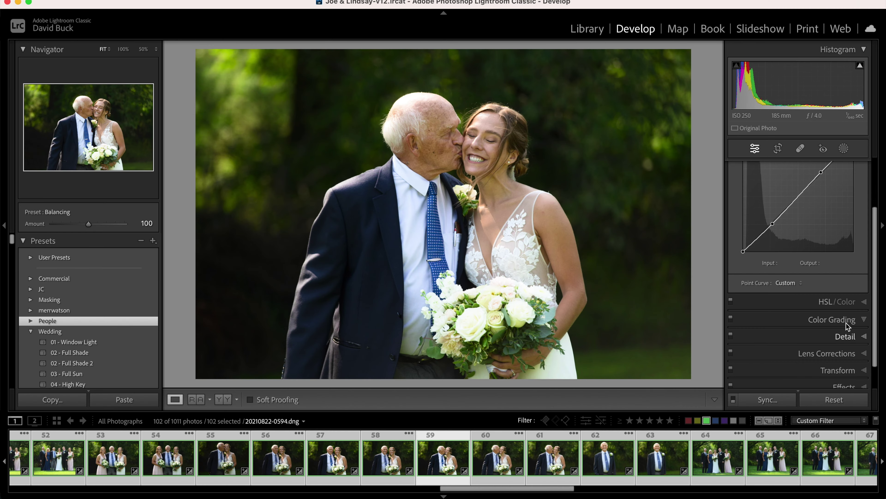
# In Color Grading, tint the shadows toward blue and the highlights toward orange.
pyautogui.click(858, 320)
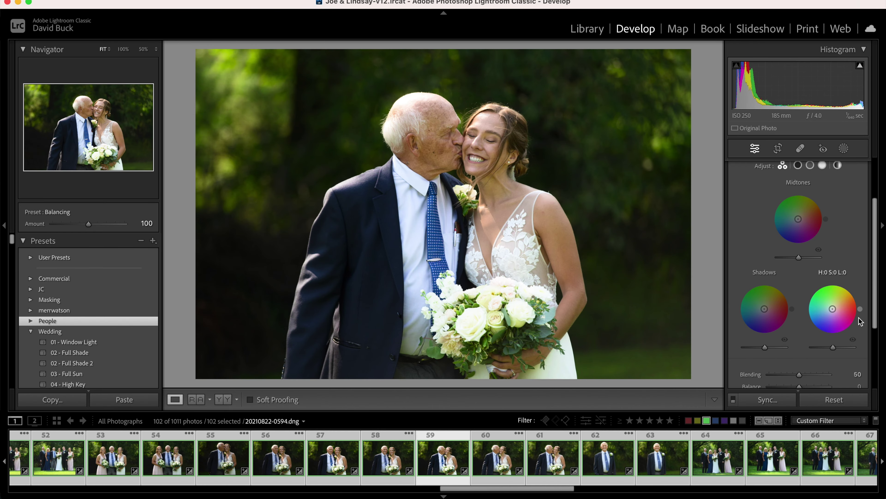
pyautogui.moveTo(765, 309); pyautogui.dragTo(762, 311)
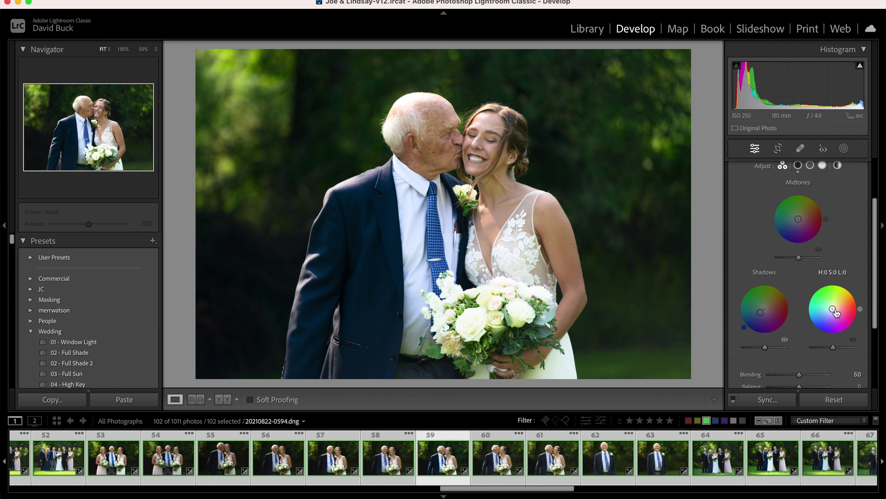
pyautogui.moveTo(835, 308); pyautogui.dragTo(837, 306)
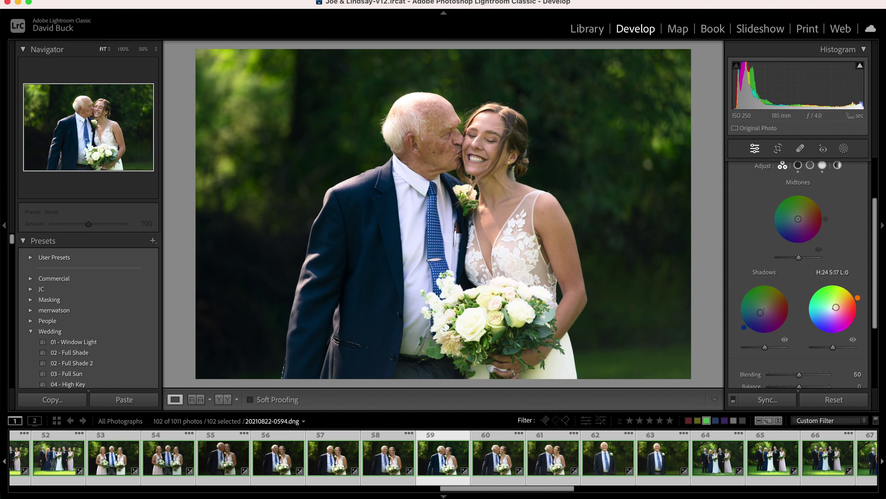
# Slightly lower the Shadows luminance in Color Grading.
pyautogui.scroll(2, 850, 172)
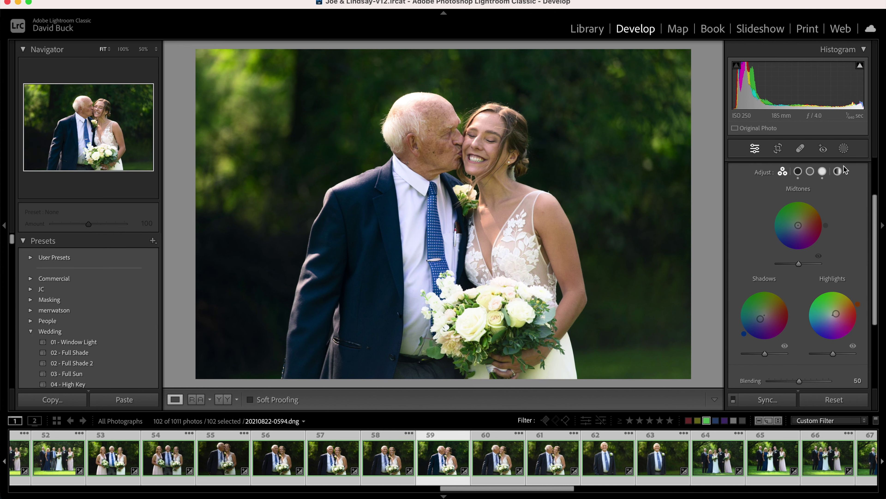
pyautogui.click(864, 171)
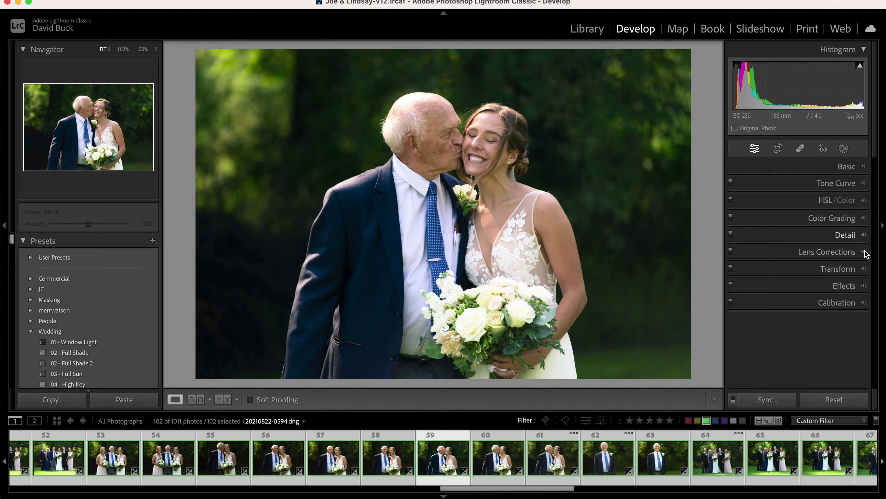
pyautogui.click(864, 218)
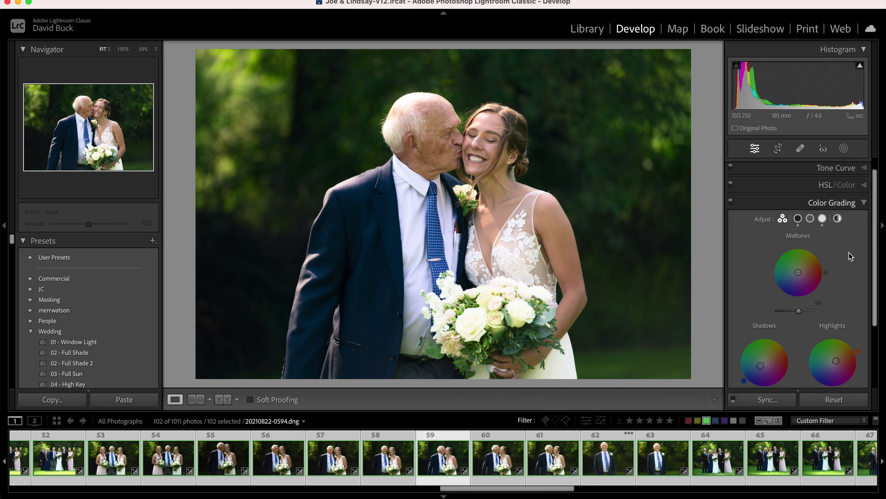
pyautogui.scroll(-2, 801, 313)
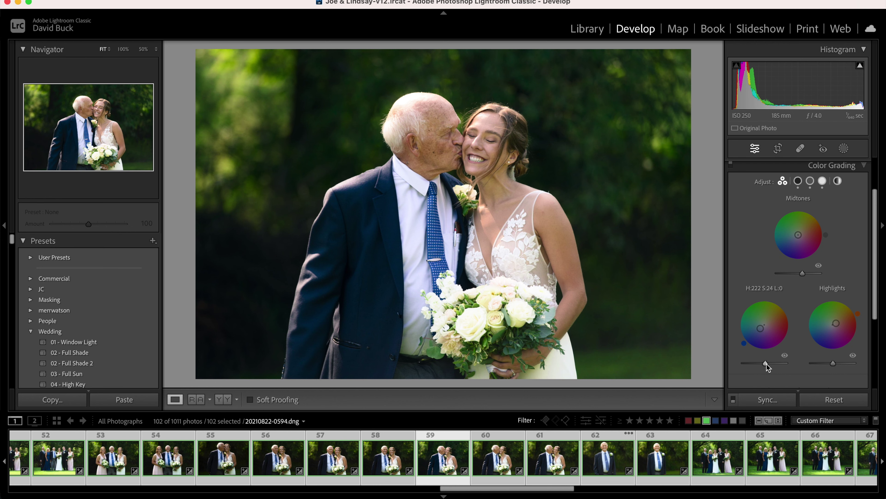
pyautogui.moveTo(767, 364); pyautogui.dragTo(764, 363)
# Create a new develop preset named 'Blue/Orange Color Grade' in the People group.
pyautogui.press('super+shift+n')
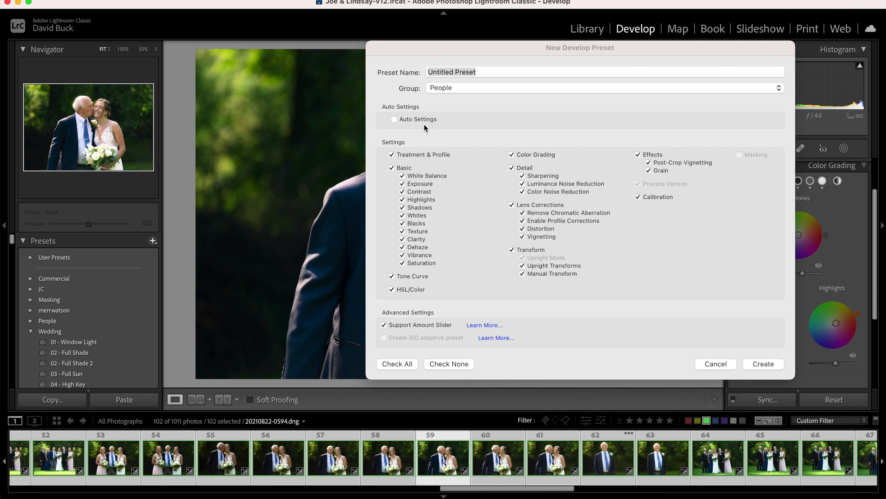
pyautogui.write('Co')
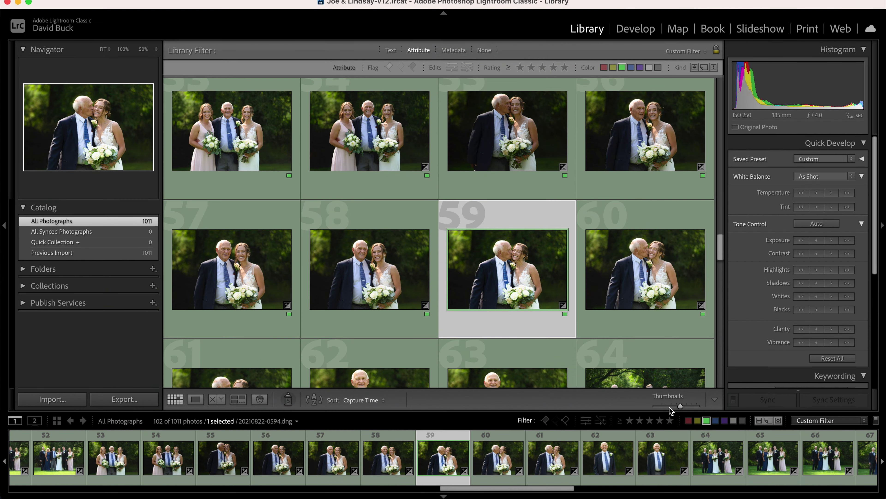
# Change the grid cell style to show index numbers and badges.
pyautogui.press('j')
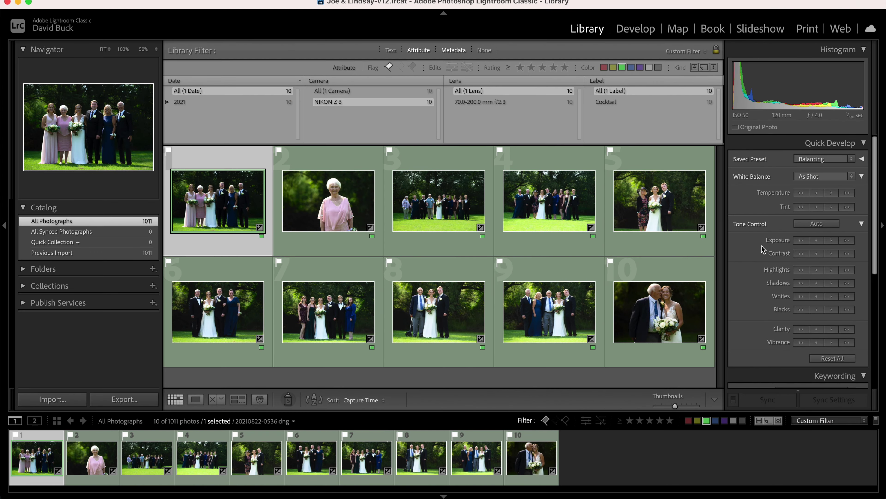
# Select all ten filtered photos and apply the Balancing preset.
pyautogui.press('super+a')
pyautogui.click(851, 160)
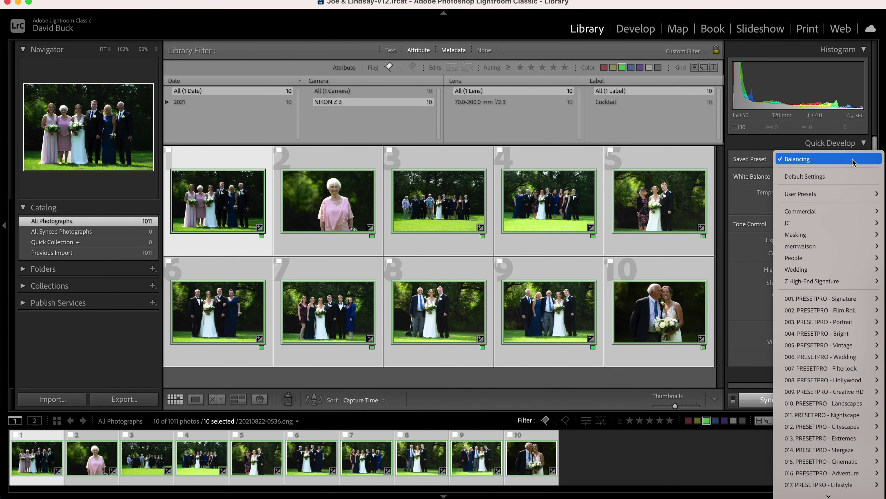
pyautogui.moveTo(817, 258)
pyautogui.click(763, 260)
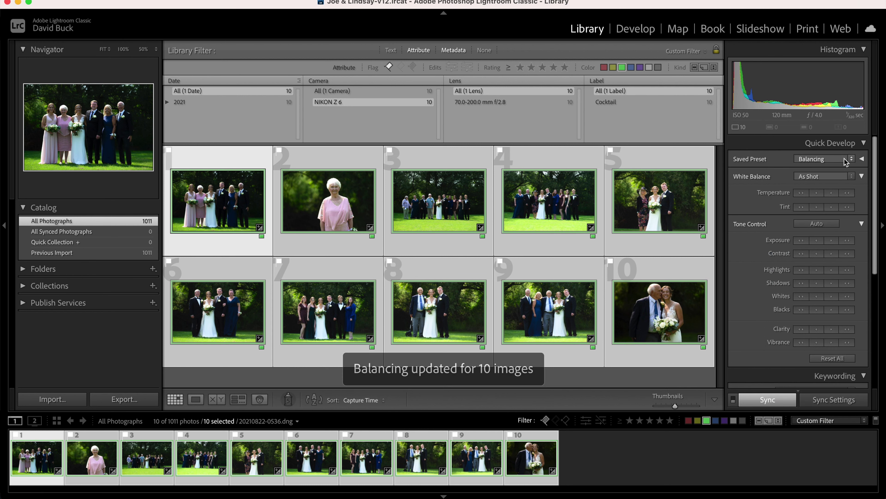
# Apply the Wedding > 07 - Family Photos Full Shade preset to the photos.
pyautogui.click(852, 160)
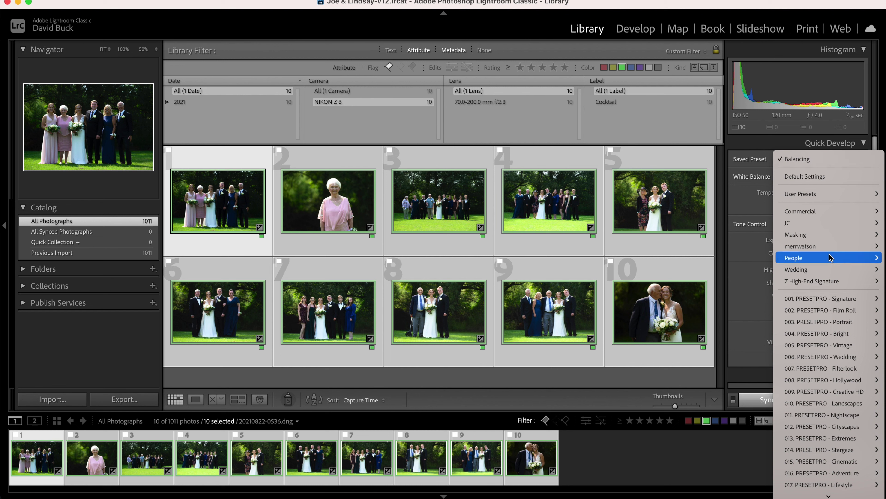
pyautogui.moveTo(827, 271)
pyautogui.click(749, 351)
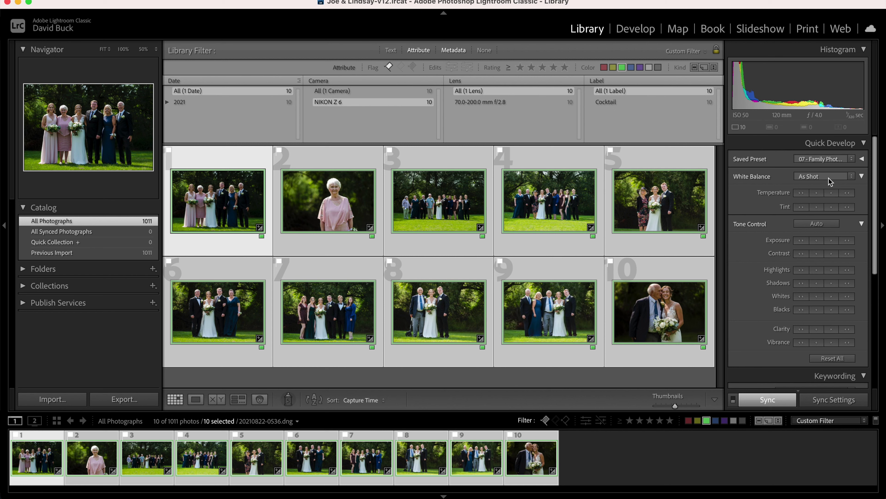
# Apply the People > Blue/Orange Color Grade preset to the photos.
pyautogui.click(853, 160)
pyautogui.moveTo(838, 239)
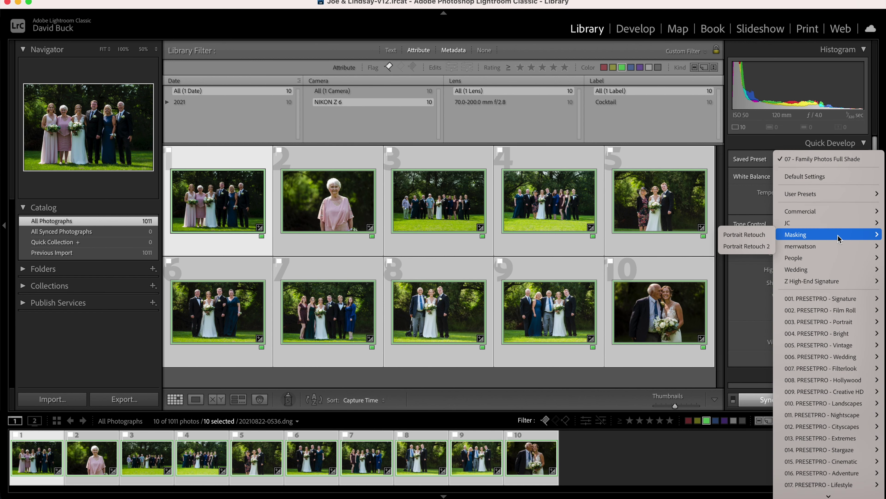
pyautogui.moveTo(840, 258)
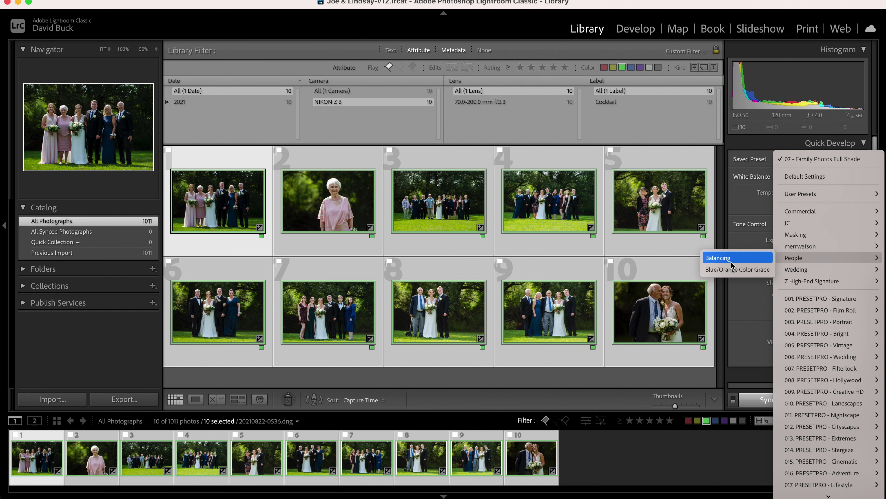
pyautogui.click(733, 269)
# Enlarge the grid thumbnails and select photos 5 through 9.
pyautogui.press('=')
pyautogui.scroll(-2, 589, 310)
pyautogui.press('super+shift+d')
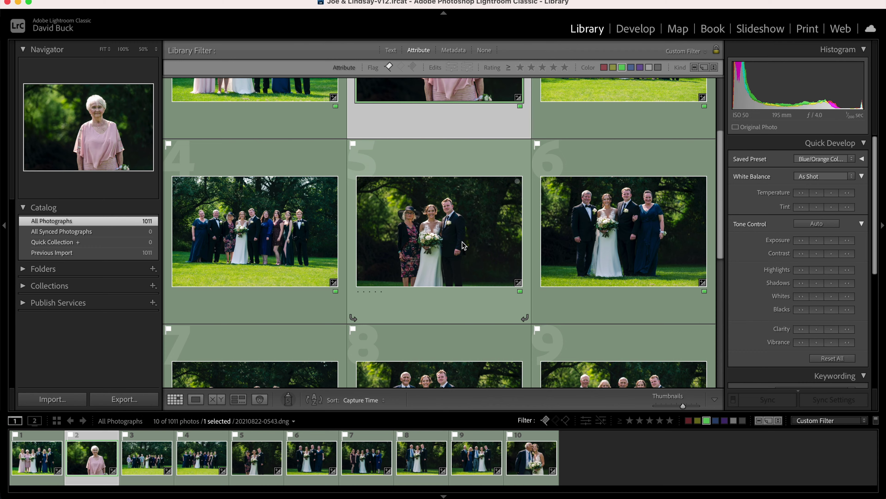
pyautogui.click(463, 244)
pyautogui.keyDown('shift'); pyautogui.click(593, 346); pyautogui.keyUp('shift')
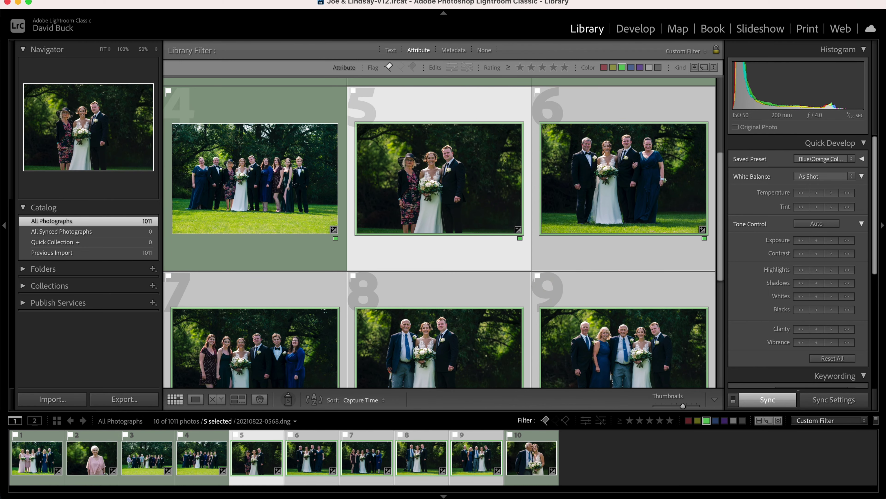